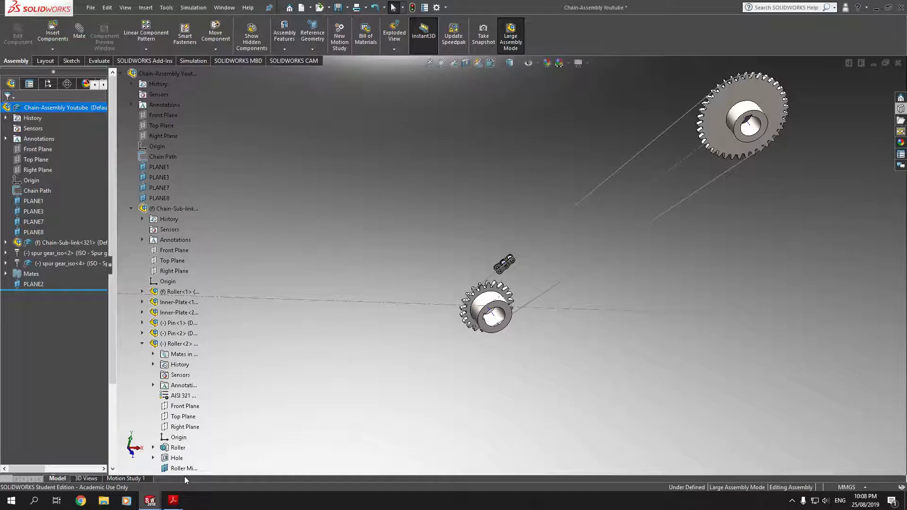
- Switch to Adobe Acrobat Reader and examine the European (BS) Standard chain dimensions in the Roller Chain Product Catalogue
mouse_move(173, 500)
left_click(143, 449)
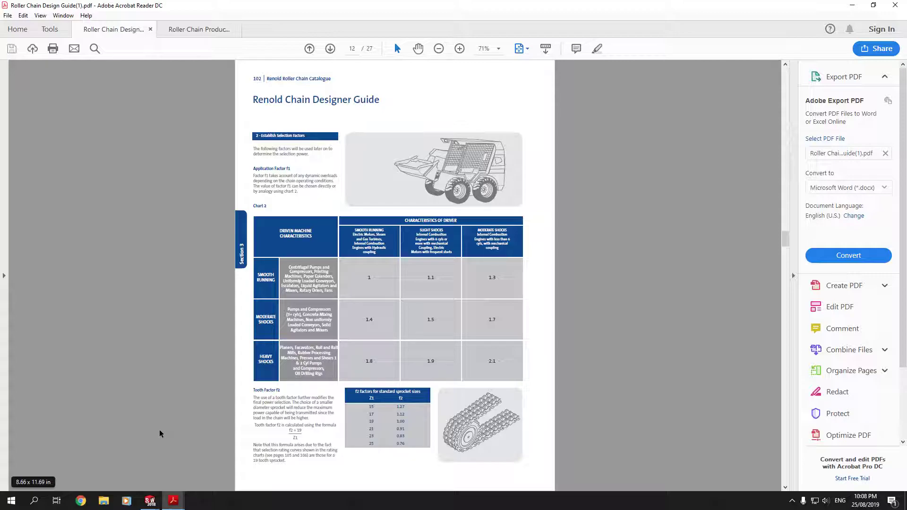
left_click(197, 29)
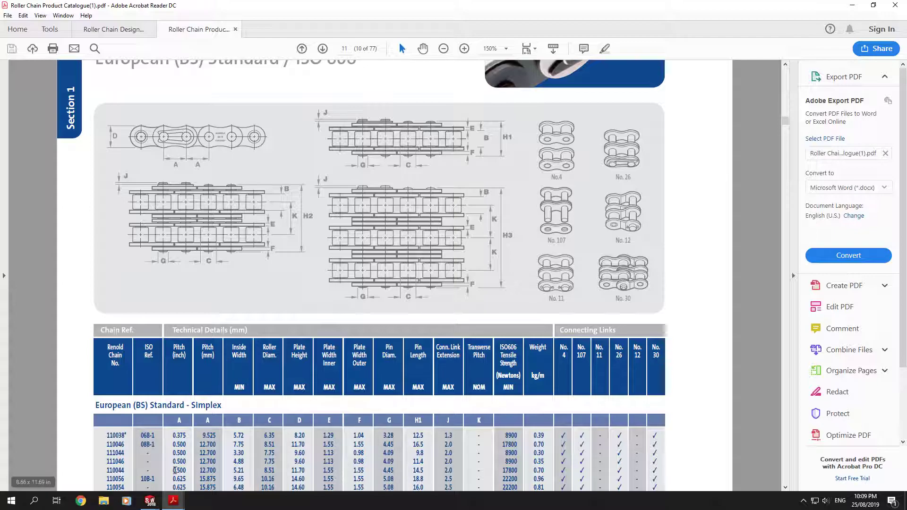
- Return to the Chain-Assembly Youtube window in SOLIDWORKS and examine the dimensions of the Chain Path sketch
left_click(149, 500)
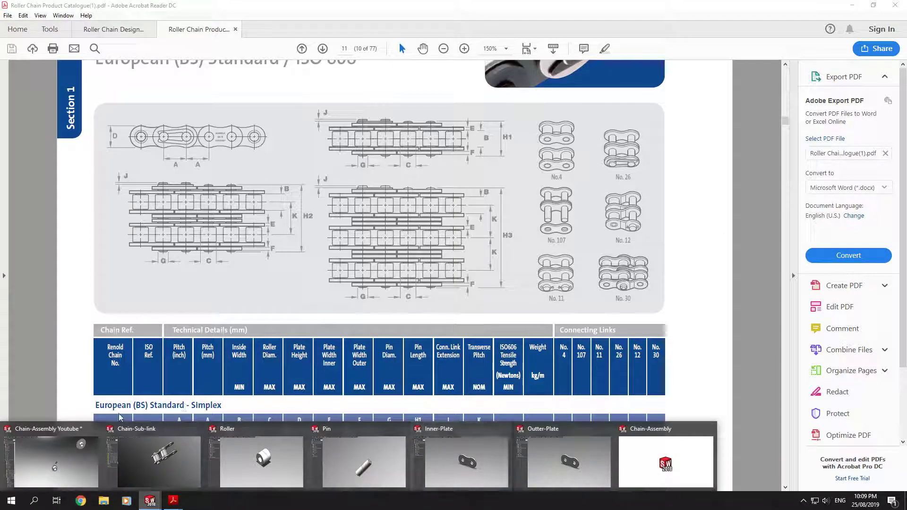
left_click(78, 436)
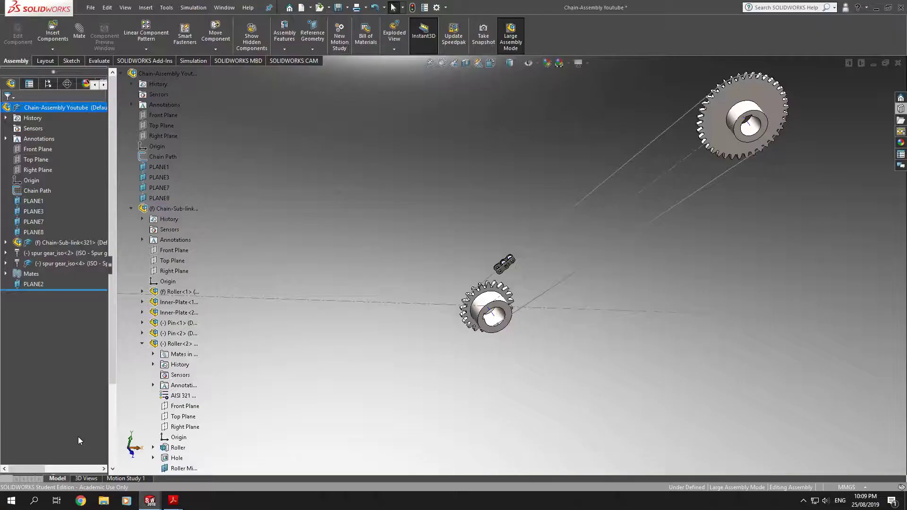
left_click(31, 190)
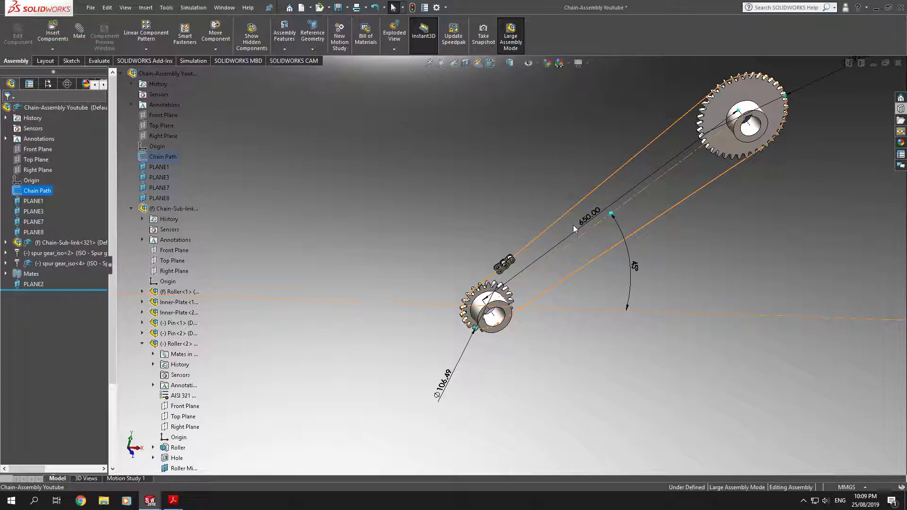
mouse_move(173, 500)
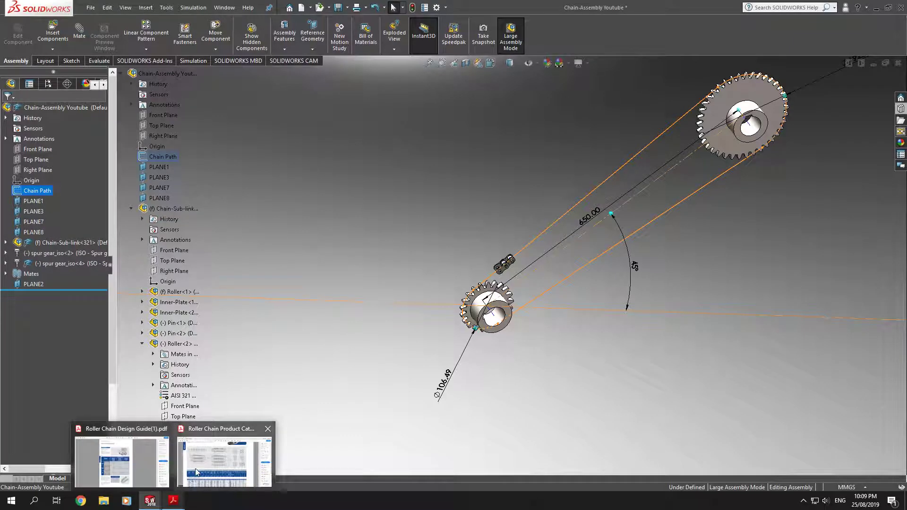
left_click(384, 237)
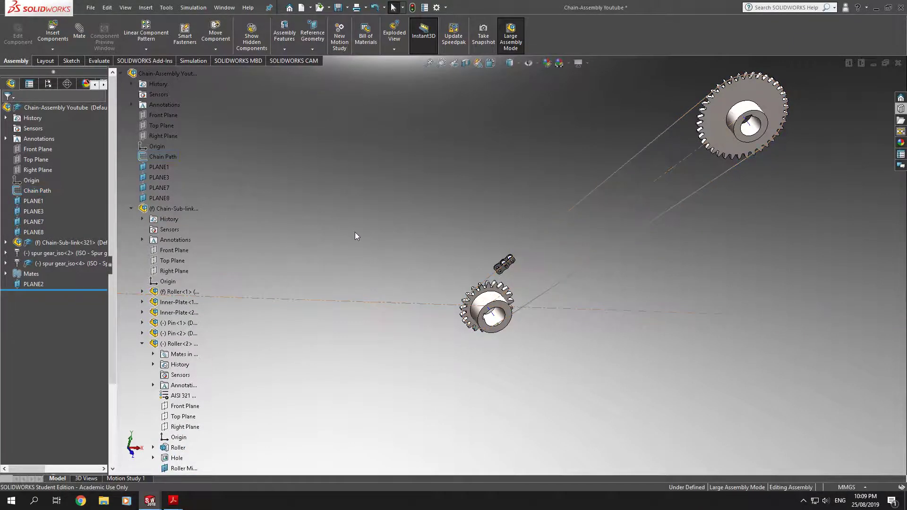
- Inspect the Chain-Sub-link component and the Roller, Pin, Inner-Plate and Outter-Plate part files
left_click(61, 243)
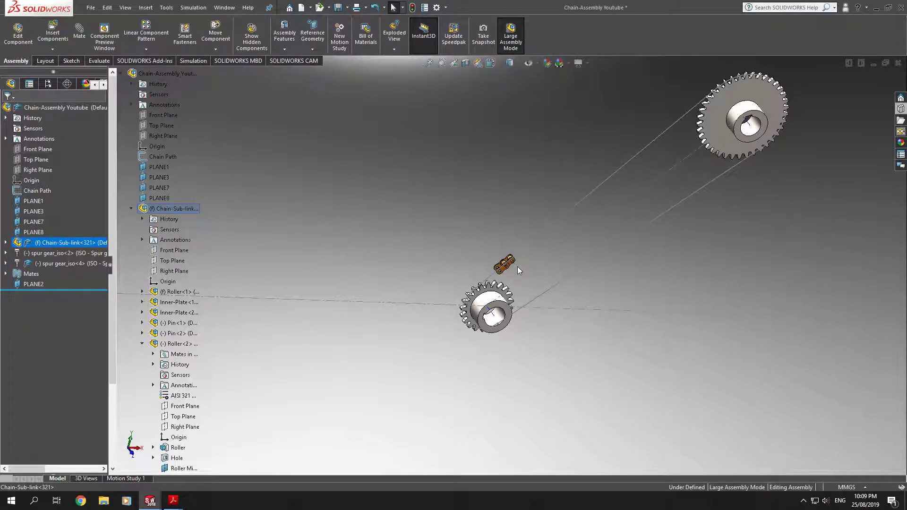
mouse_move(173, 500)
left_click(232, 456)
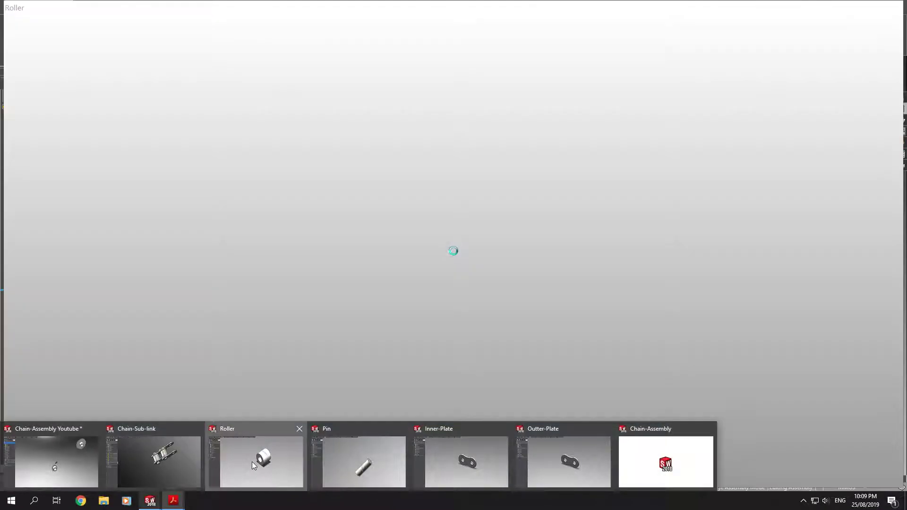
left_click(252, 461)
mouse_move(152, 501)
left_click(341, 458)
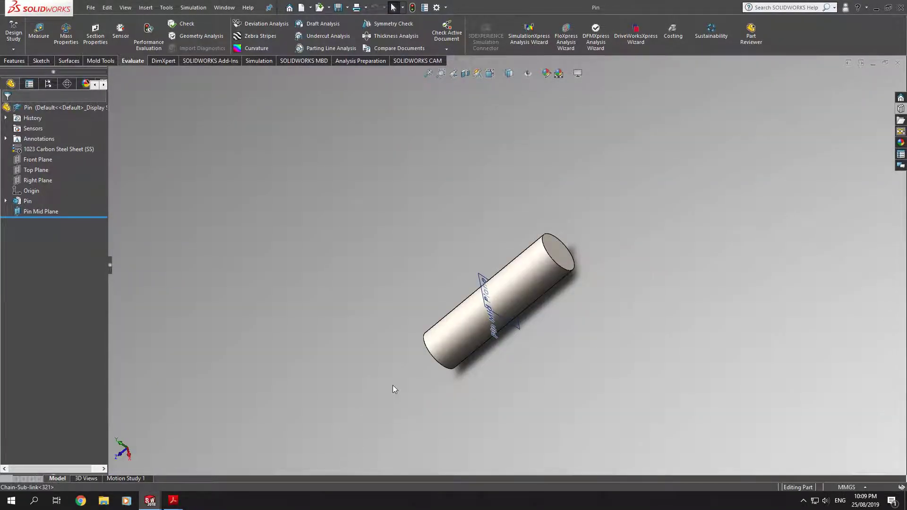
mouse_move(149, 500)
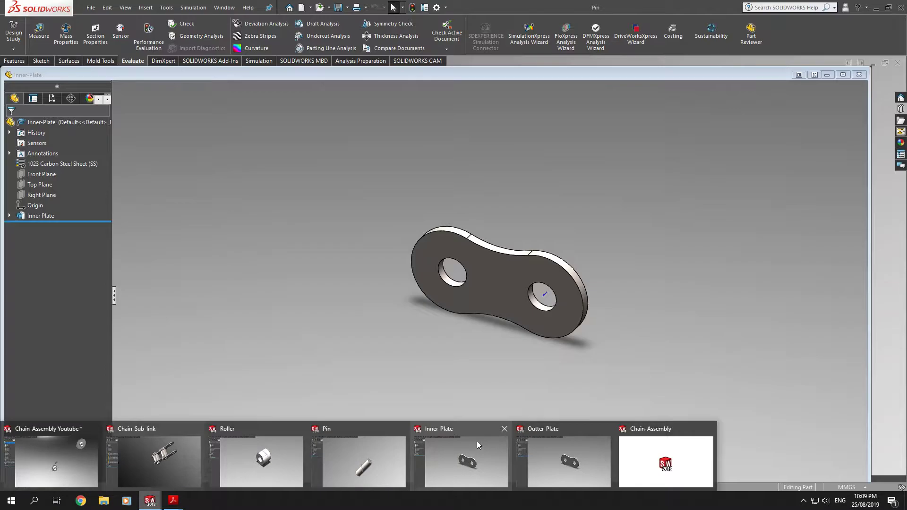
left_click(477, 440)
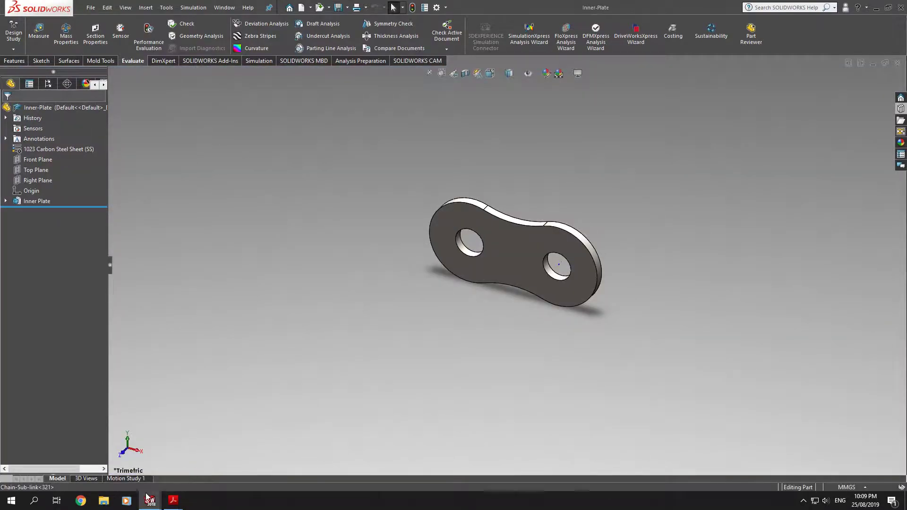
left_click(562, 445)
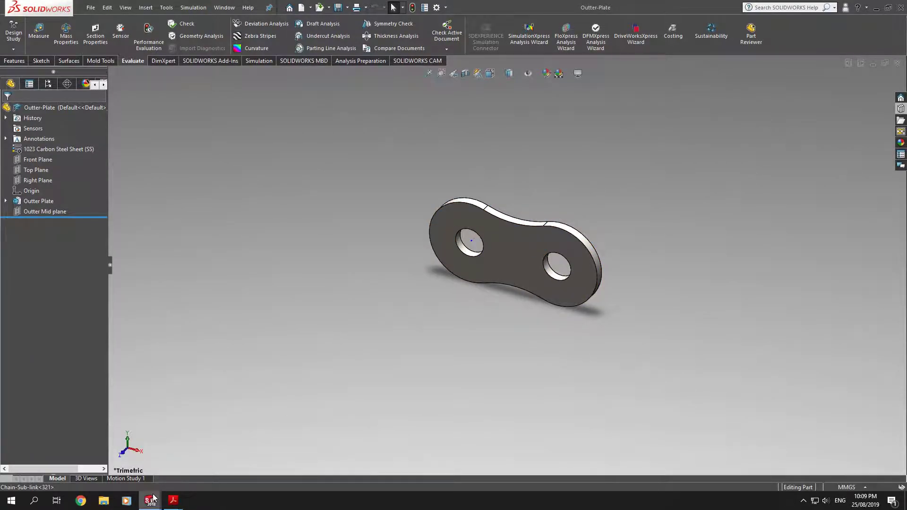
- In Chain-Assembly Youtube, start a connected-linkage Chain Component Pattern of Chain-Sub-link, using the Chain Path sketch as its path
mouse_move(150, 499)
left_click(70, 468)
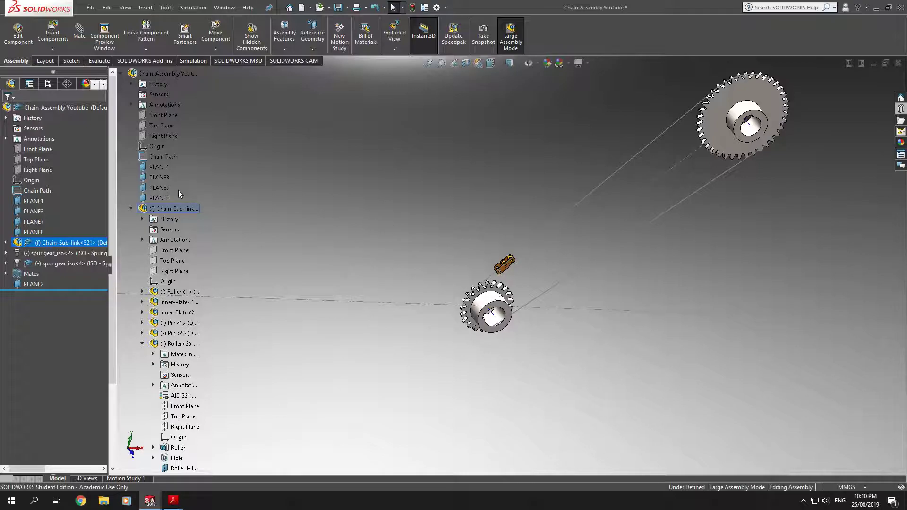
left_click(146, 48)
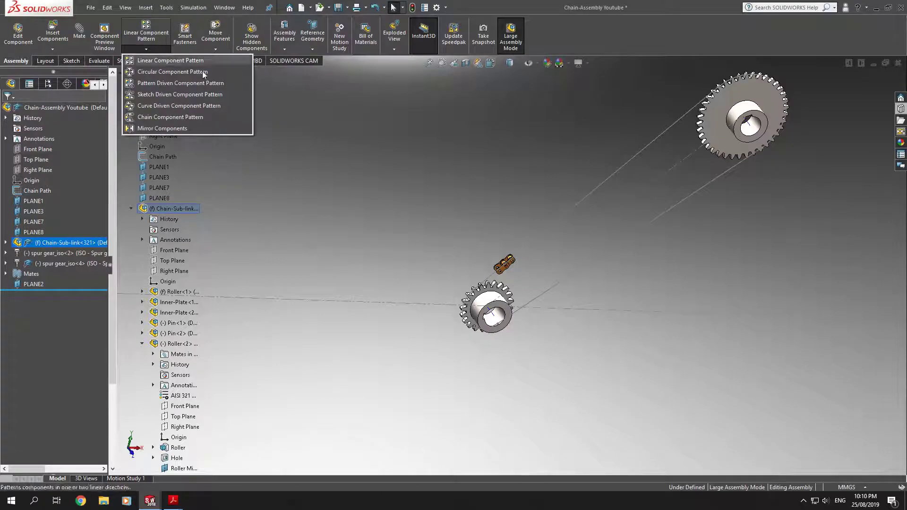
left_click(183, 117)
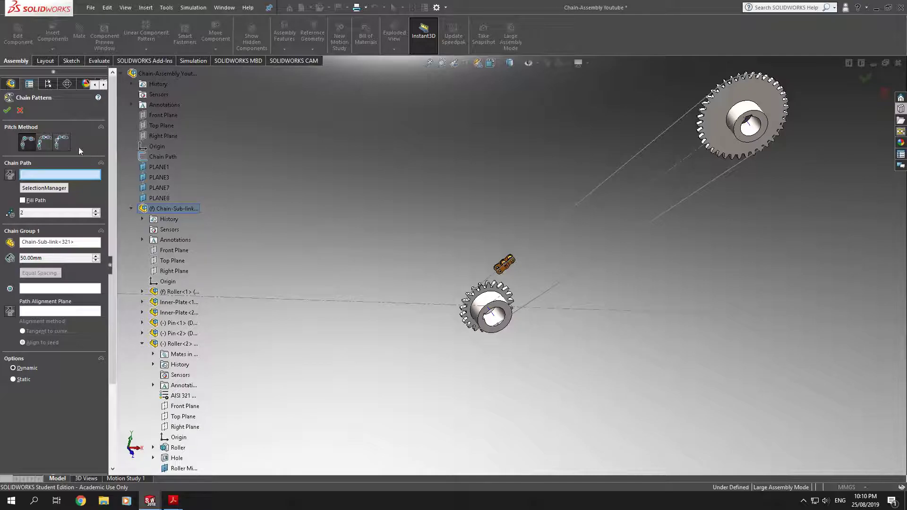
left_click(66, 142)
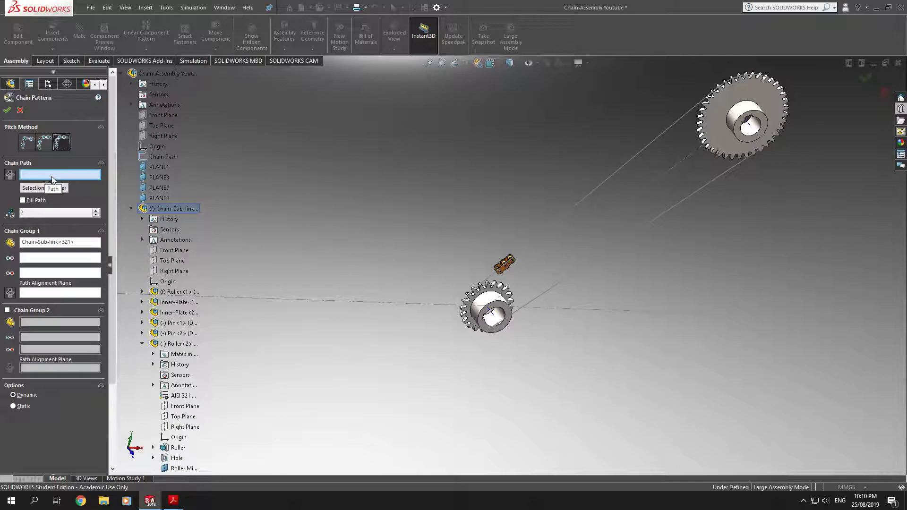
left_click(167, 157)
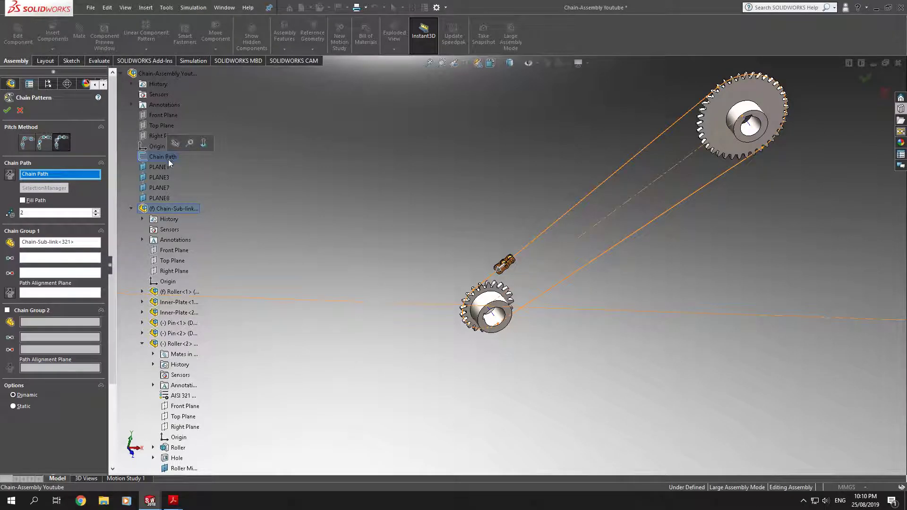
left_click(21, 212)
type("2")
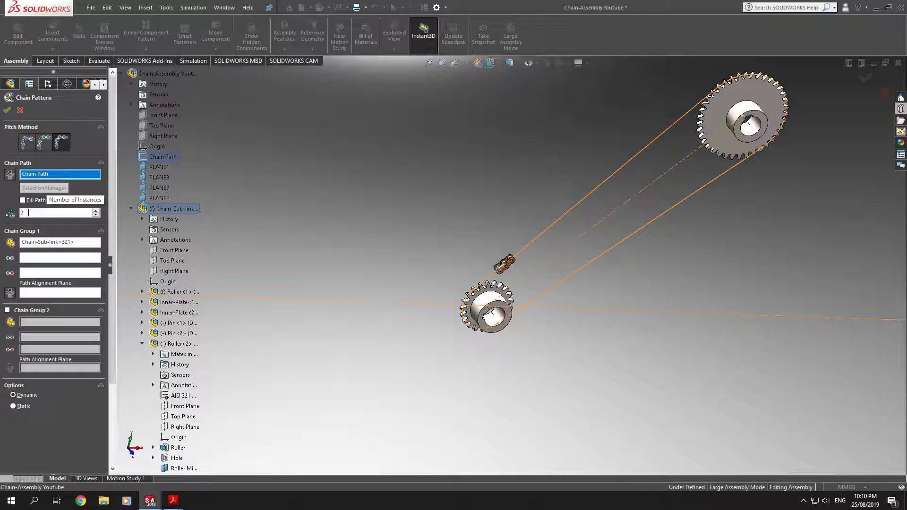
- Set the end pin's axis and the outer plate's empty hole axis as path links, with the Roller Mid plane as path alignment plane
left_click(29, 258)
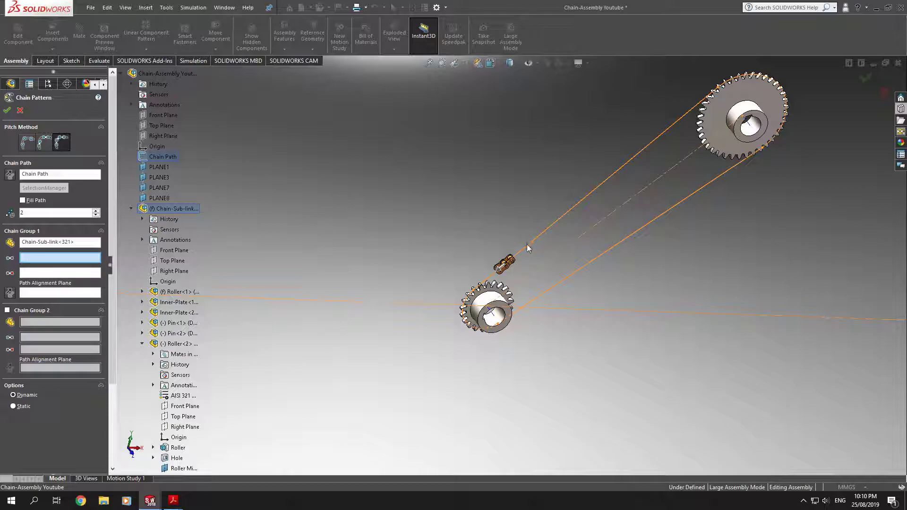
scroll(512, 254, "down", 10)
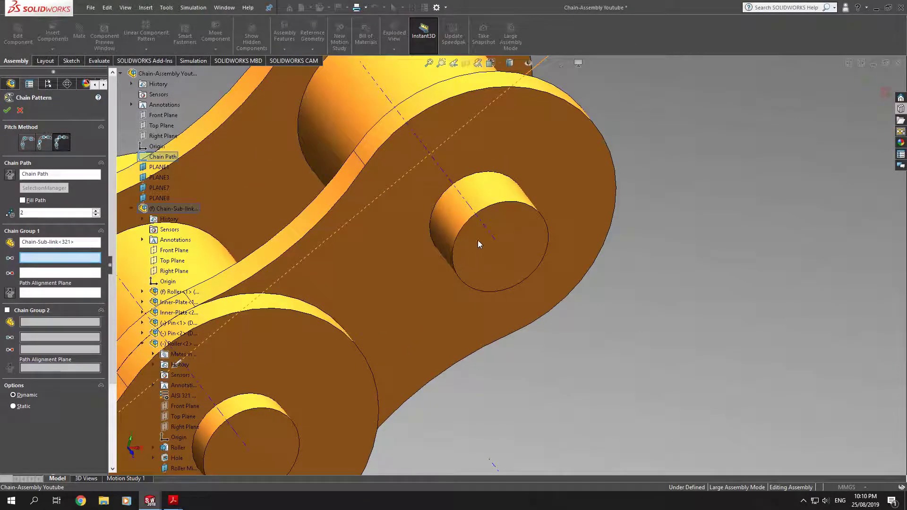
left_click(492, 237)
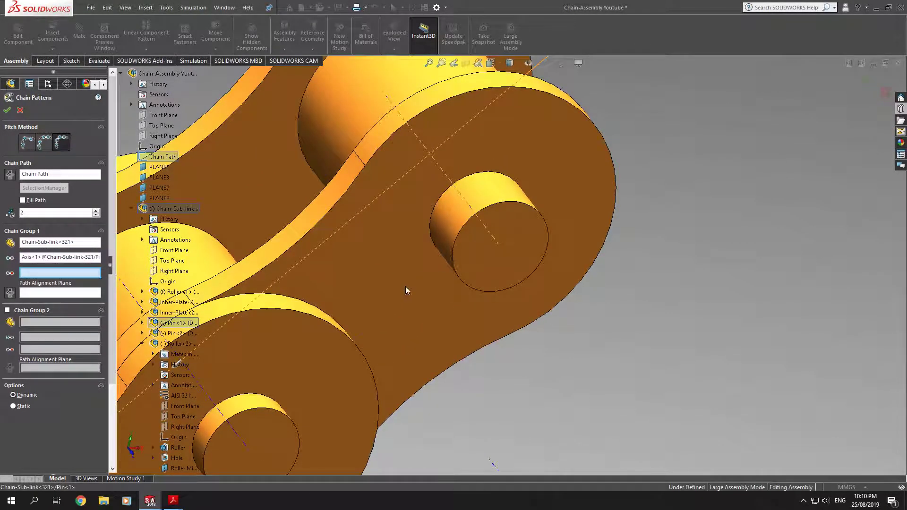
key("f")
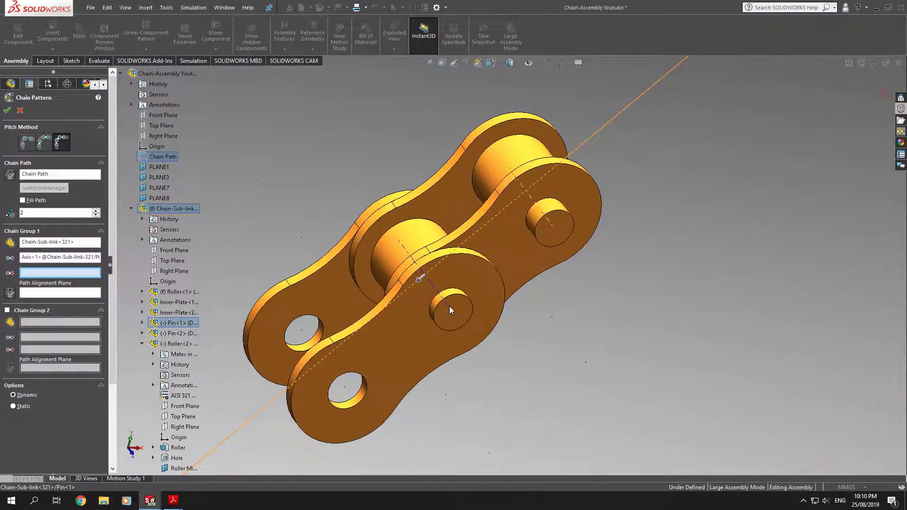
left_click(346, 389)
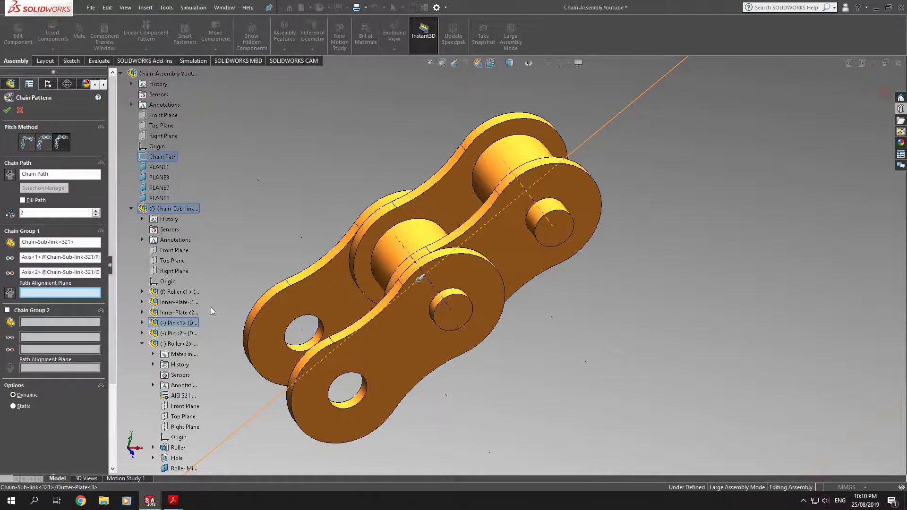
scroll(266, 253, "up", 1)
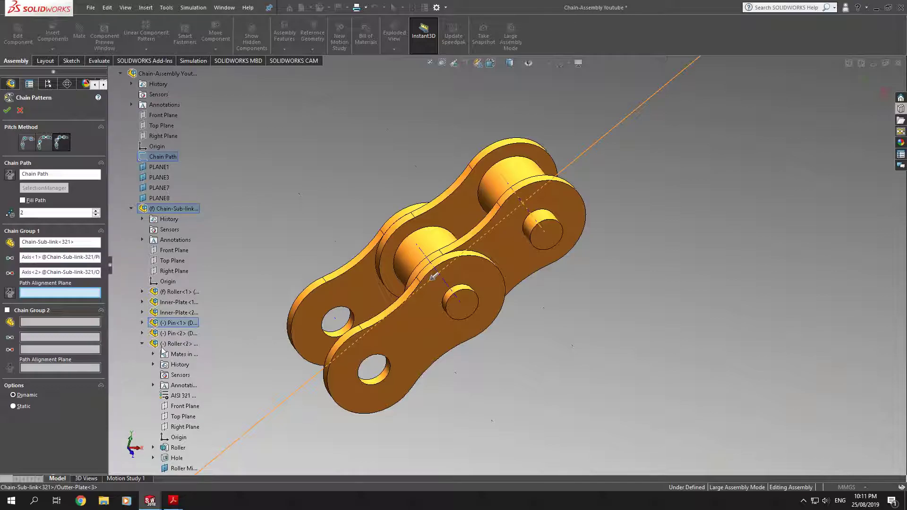
left_click(178, 468)
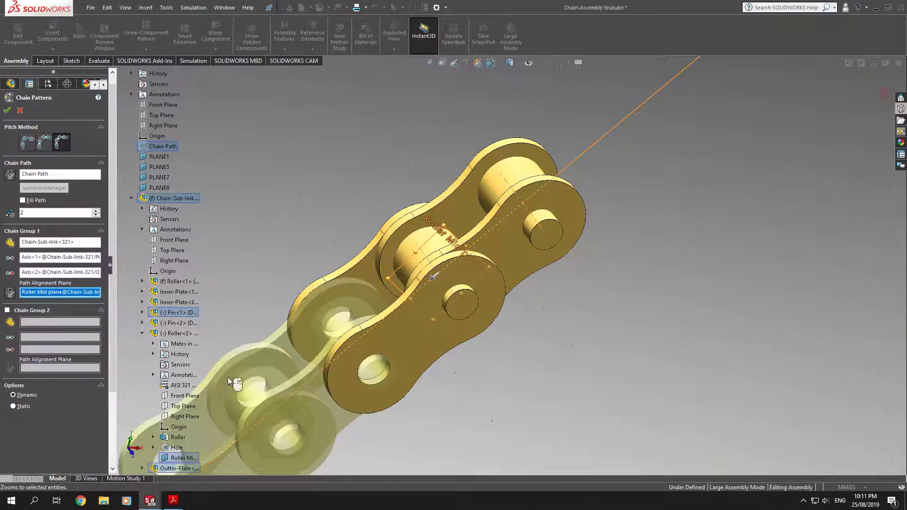
- Use Fill Path to estimate the link count, switch it off, set 56 instances and create the chain pattern
scroll(380, 248, "up", 4)
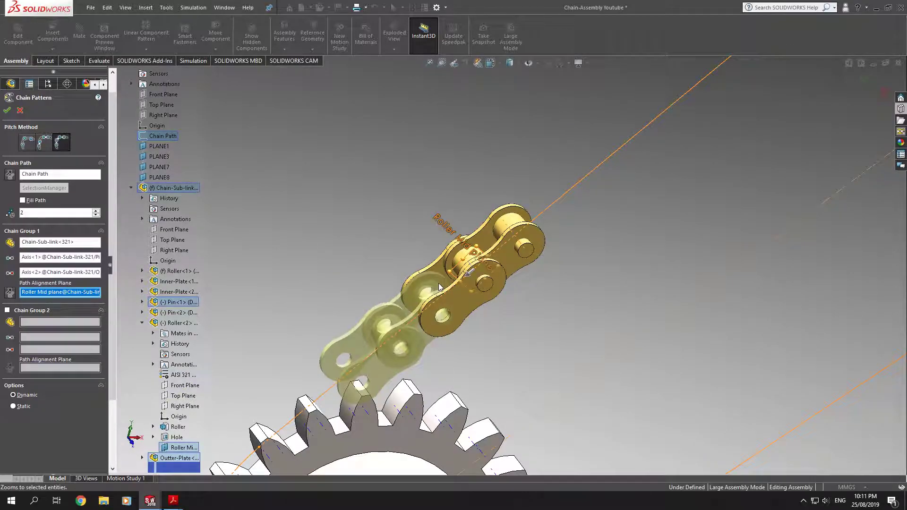
left_click(22, 200)
scroll(574, 293, "up", 5)
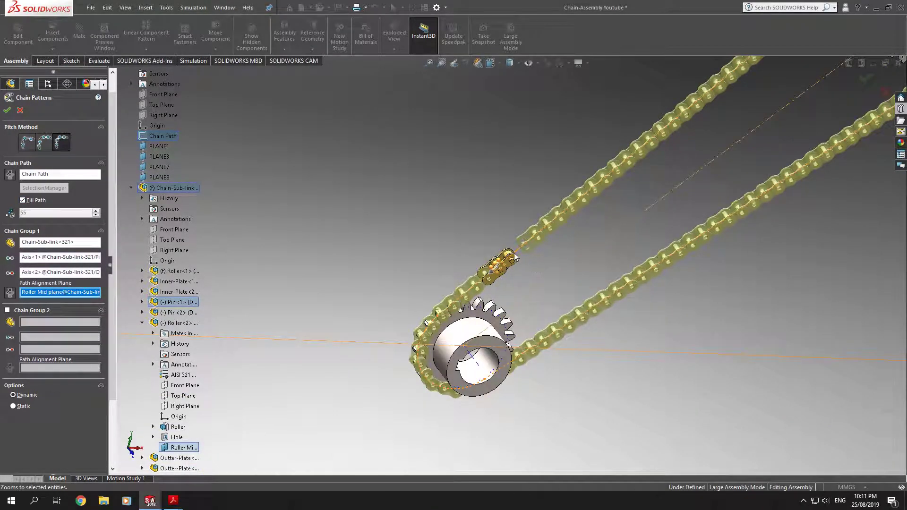
left_click(22, 200)
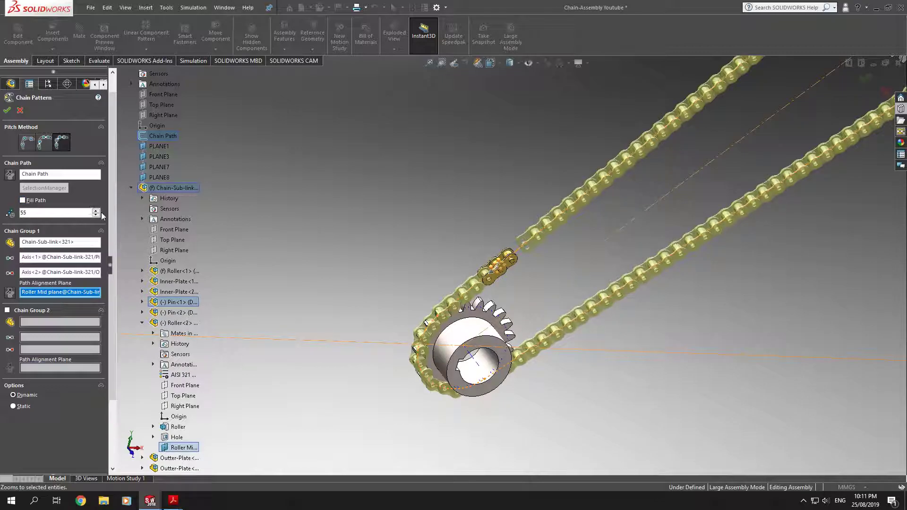
left_click(95, 209)
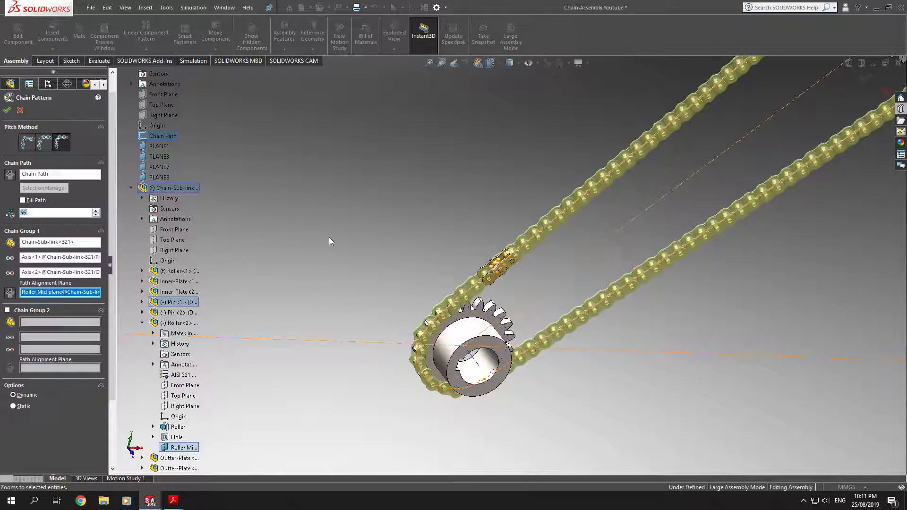
left_click(7, 111)
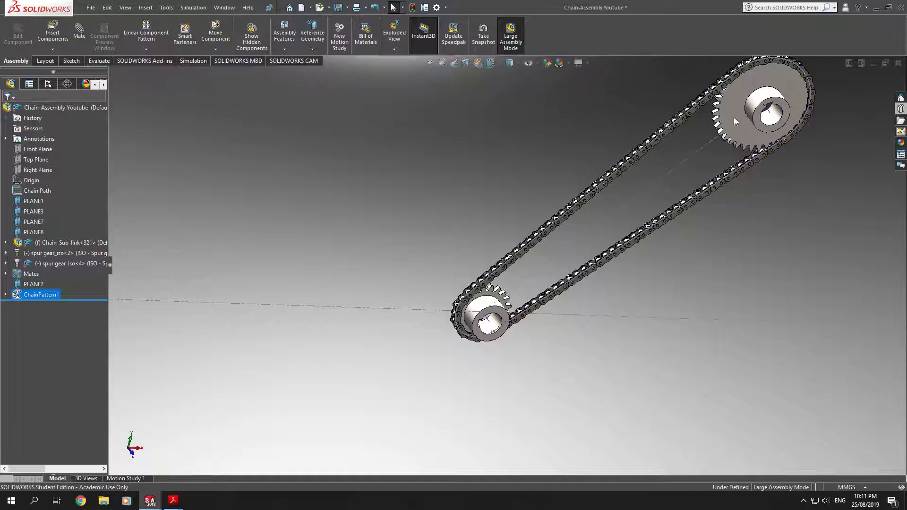
- Insert a Spur Gear from the Toolbox's ISO Power Transmission Gears into the empty area beside the chain drive
left_click(900, 110)
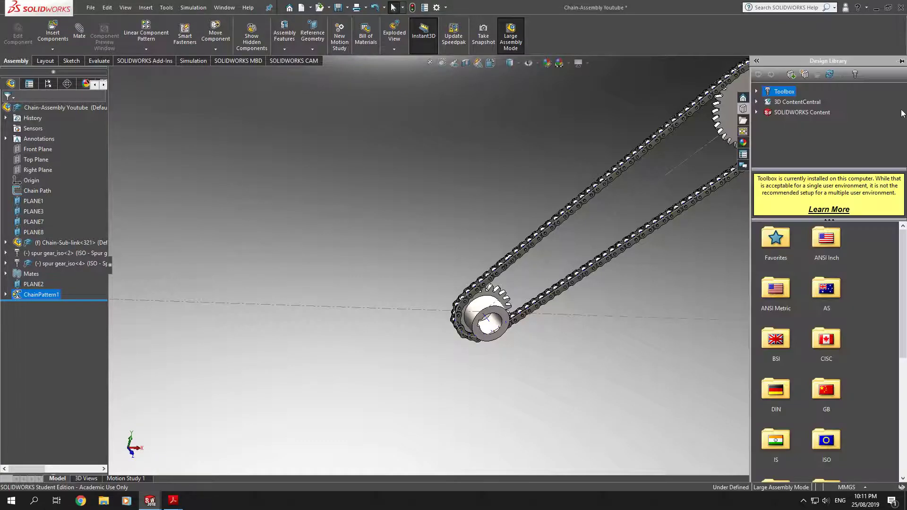
scroll(831, 302, "down", 3)
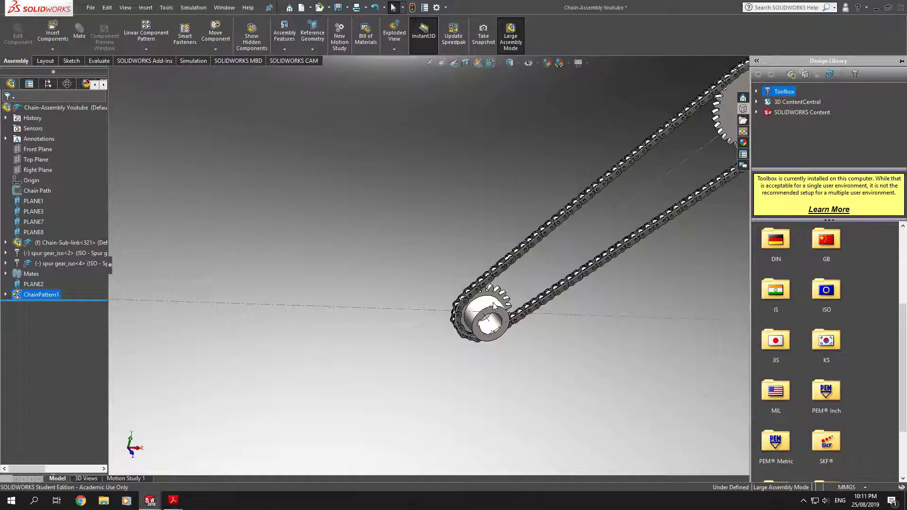
double_click(835, 293)
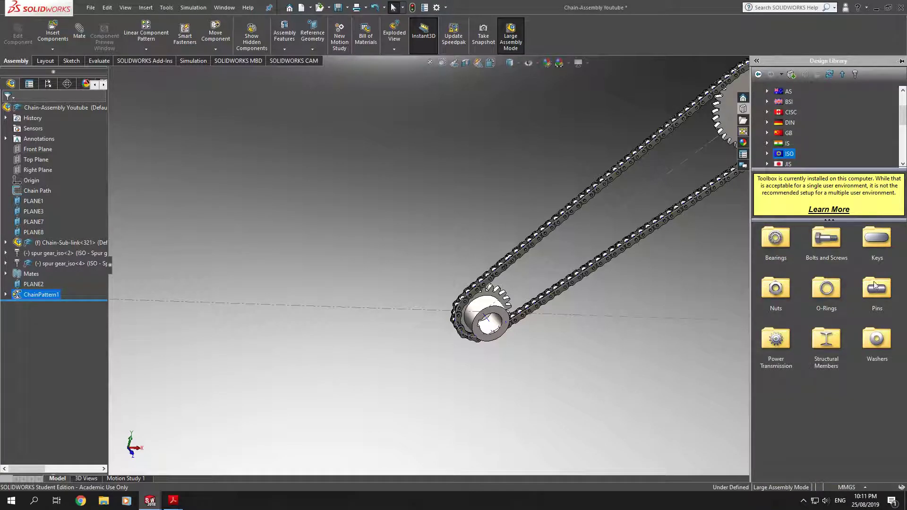
double_click(774, 341)
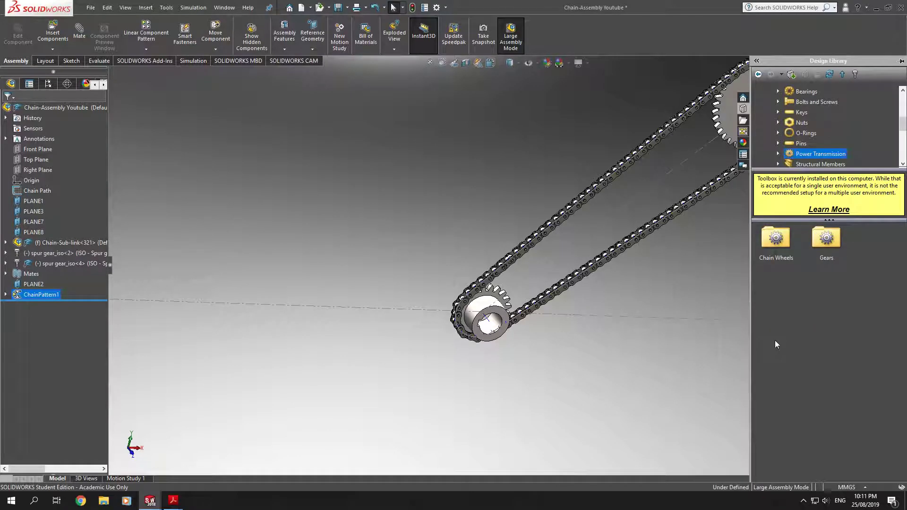
double_click(824, 246)
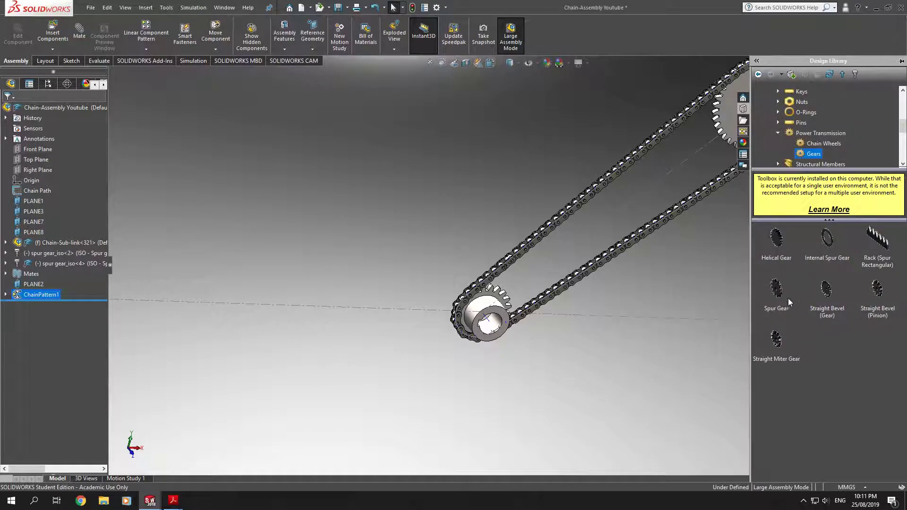
left_click_drag(777, 289, 644, 355)
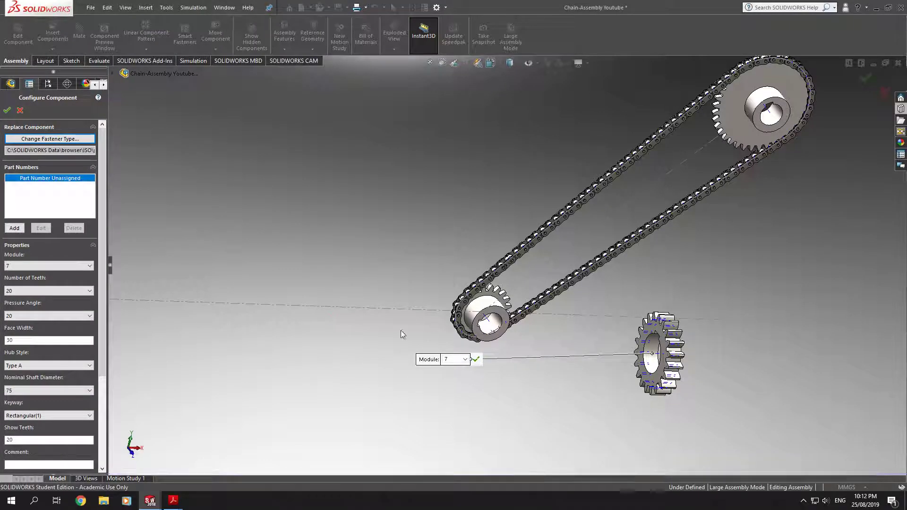
- Configure the inserted spur gear with module 5 and 21 teeth
left_click(71, 266)
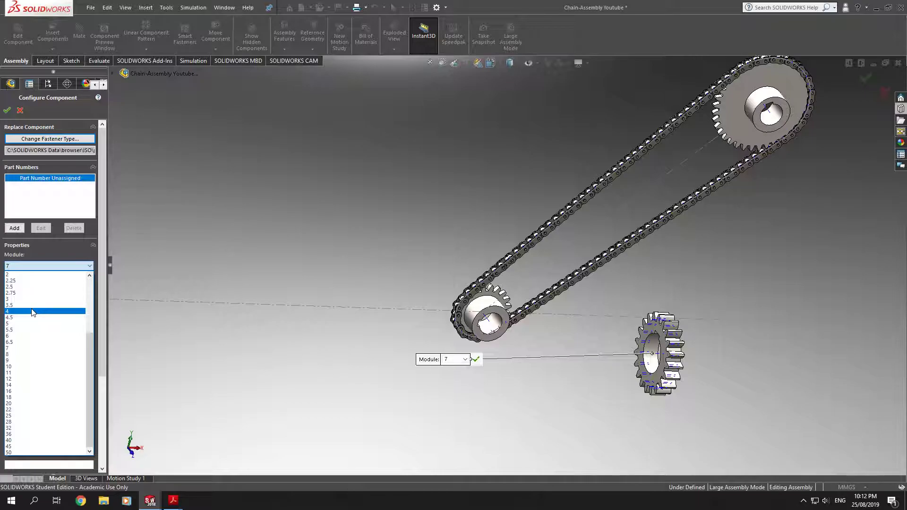
left_click(71, 250)
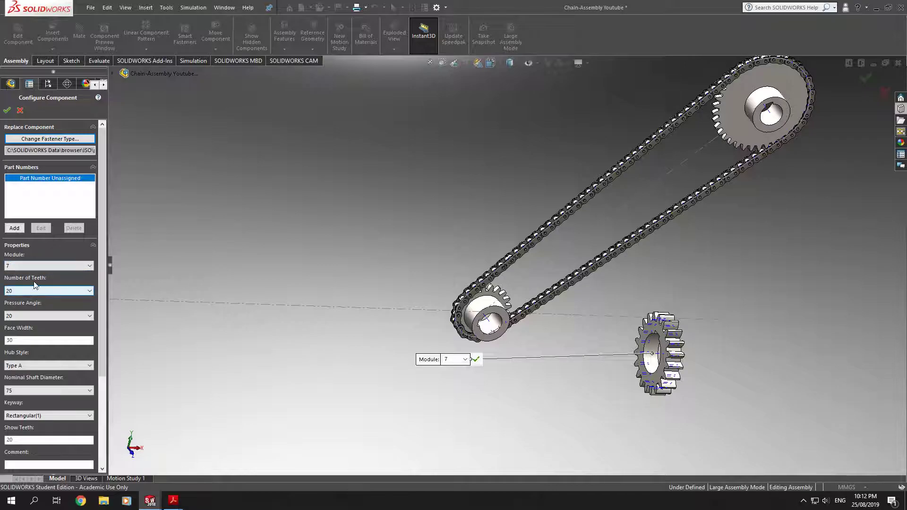
left_click(27, 266)
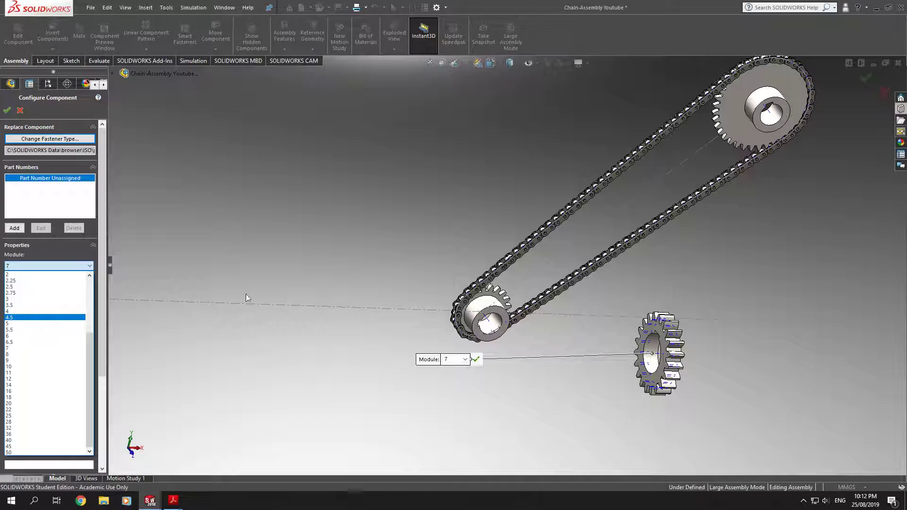
scroll(56, 321, "up", 2)
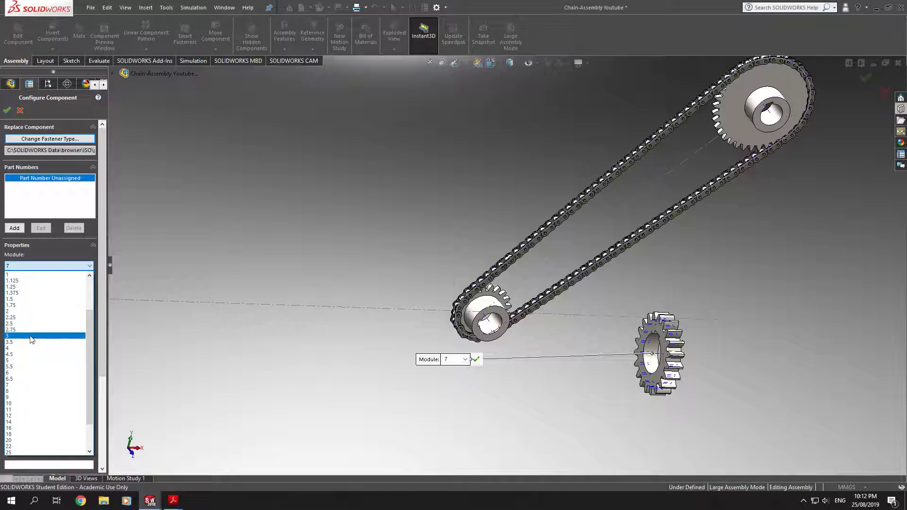
left_click(21, 361)
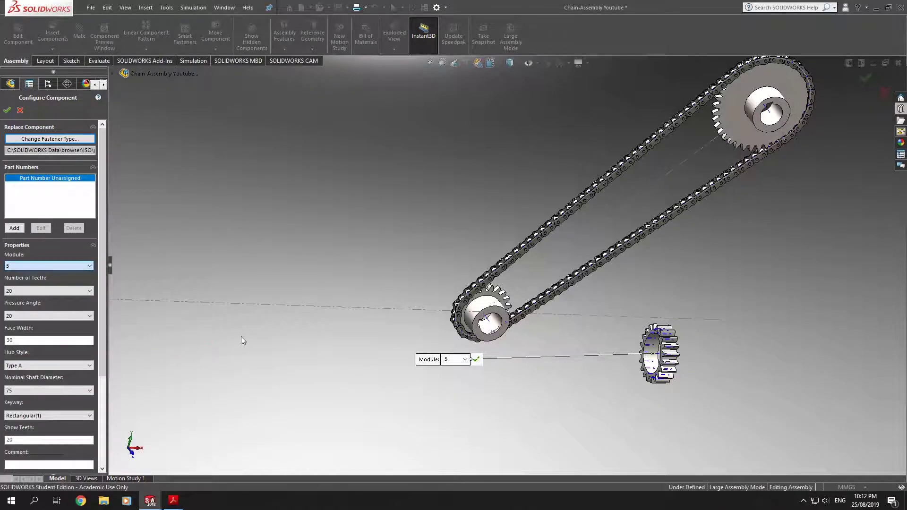
left_click(16, 291)
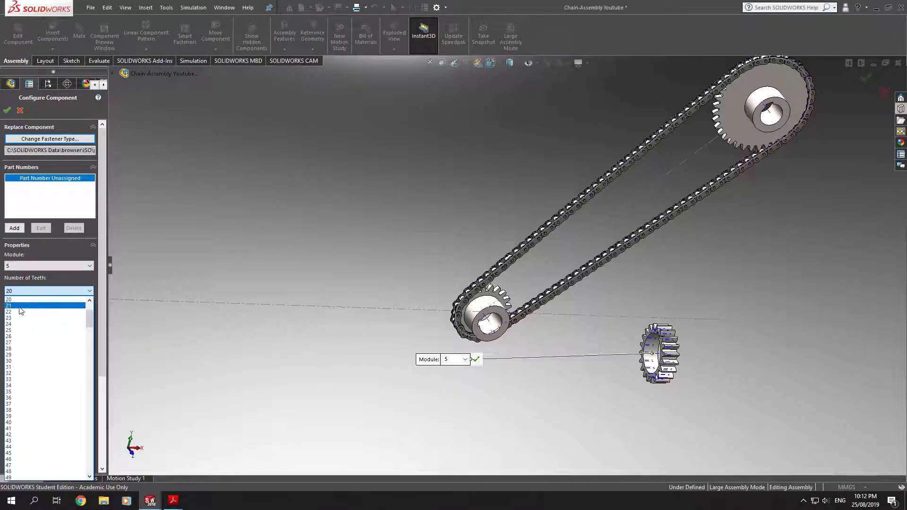
left_click(19, 310)
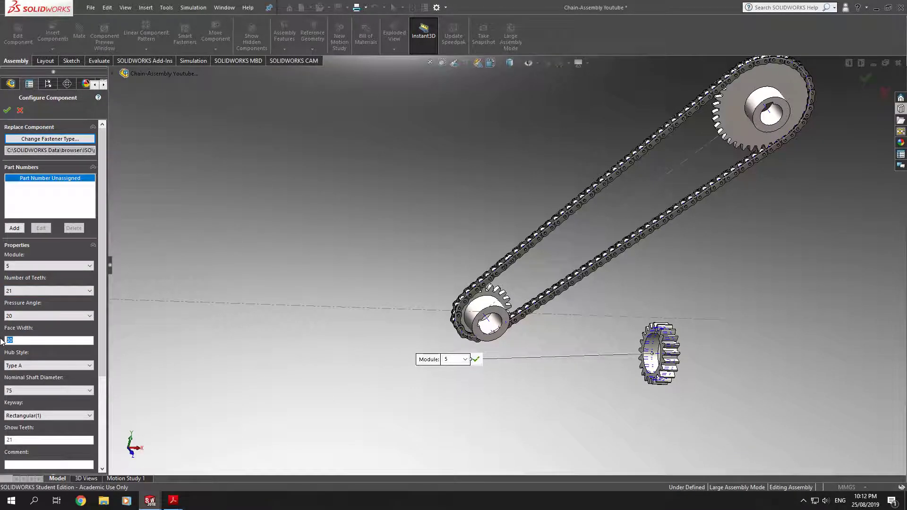
- Set the spur gear's face width to 9.2 and its hub style to Type B
type("93")
left_click(22, 364)
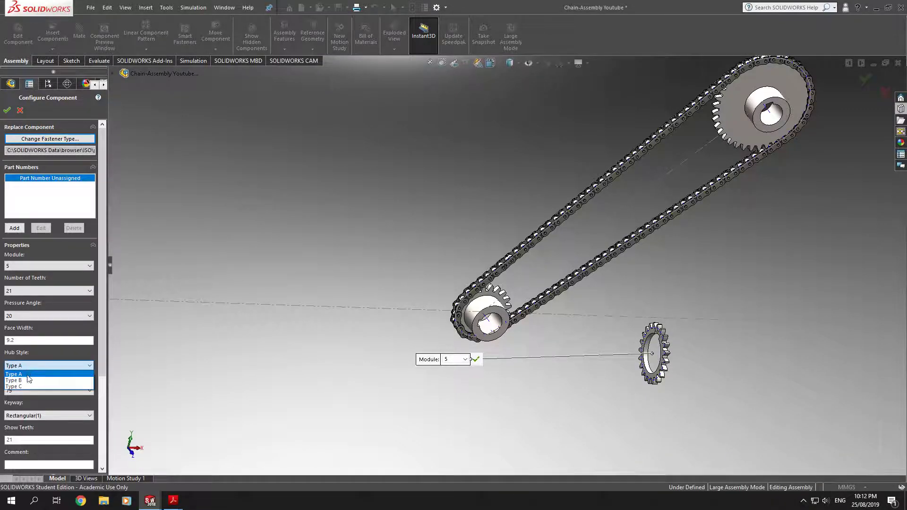
left_click(29, 381)
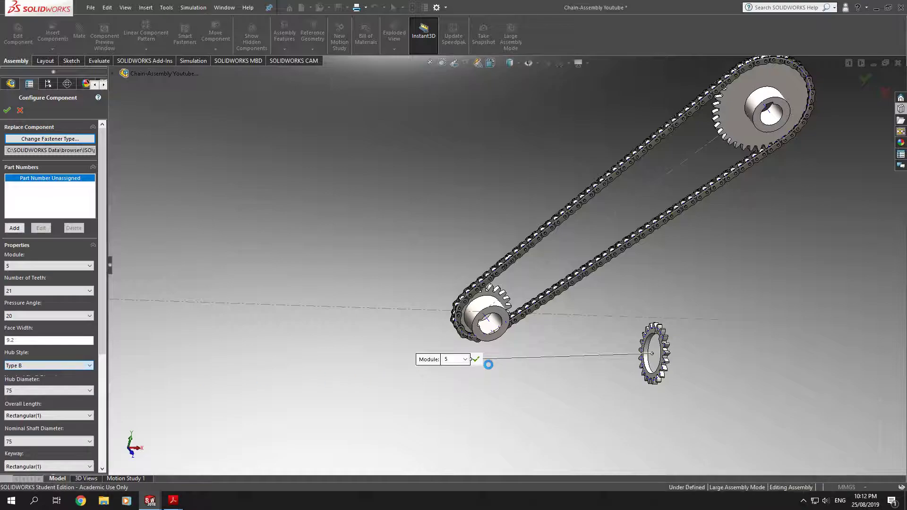
- Review the spur gear's pressure angle, hub, length, shaft and keyway properties, and cancel its configuration without adding the gear
left_click(34, 313)
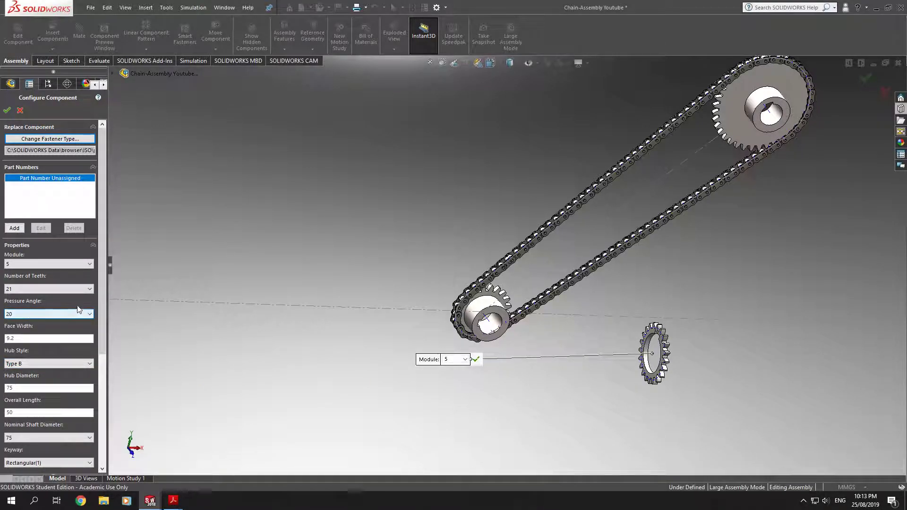
left_click(39, 316)
left_click_drag(101, 302, 100, 340)
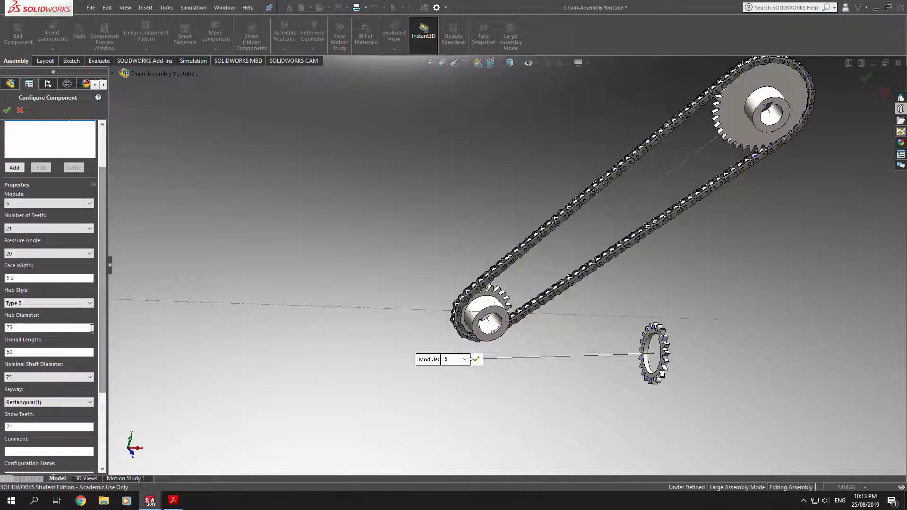
left_click_drag(101, 239, 59, 275)
left_click(77, 295)
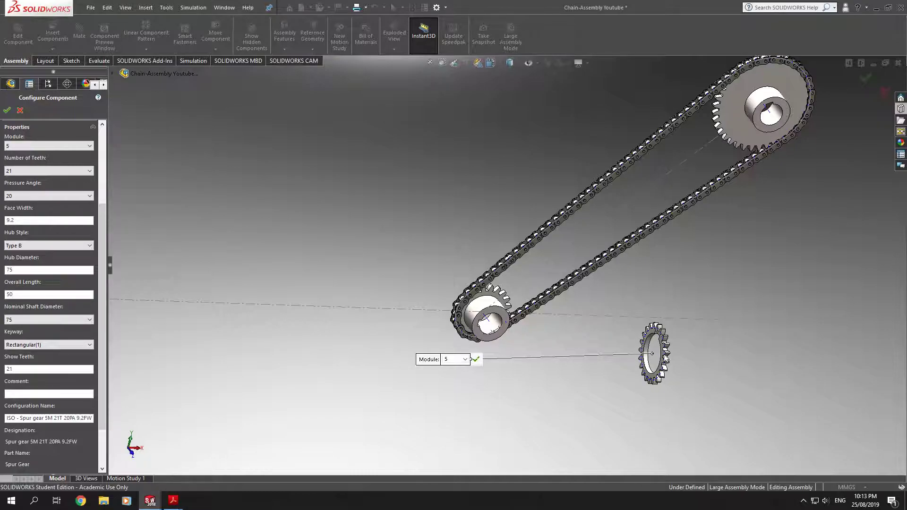
left_click(20, 110)
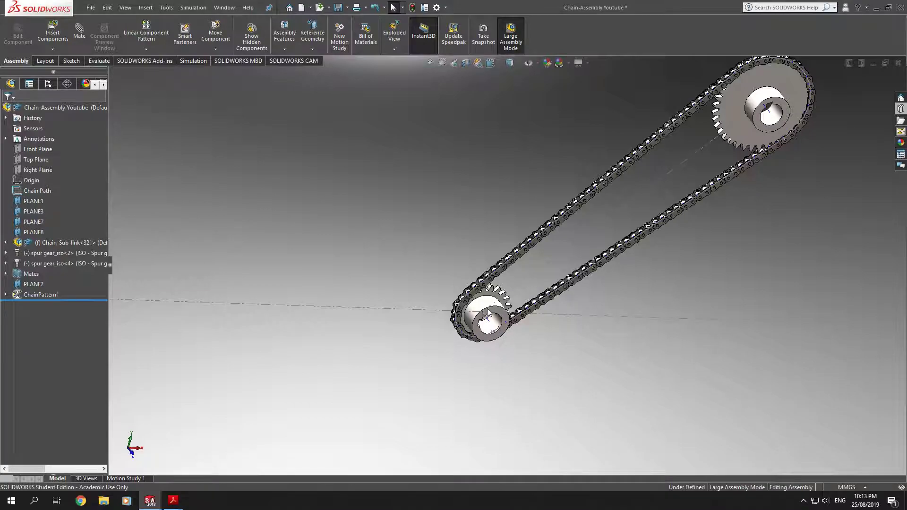